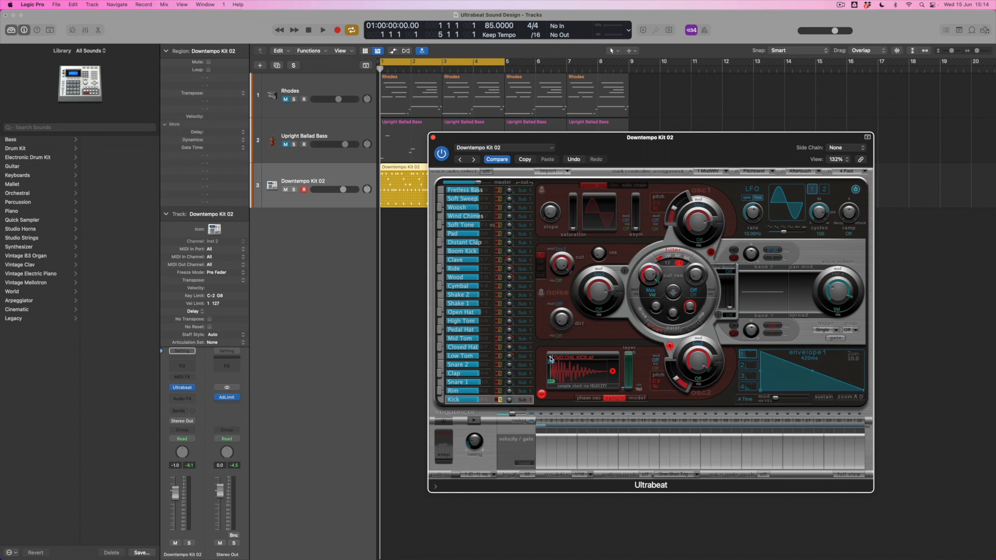
# - Turn on oscillator 1 for the Kick, lower its pitch and raise its slope while auditioning the drum loop
pyautogui.click(541, 190)
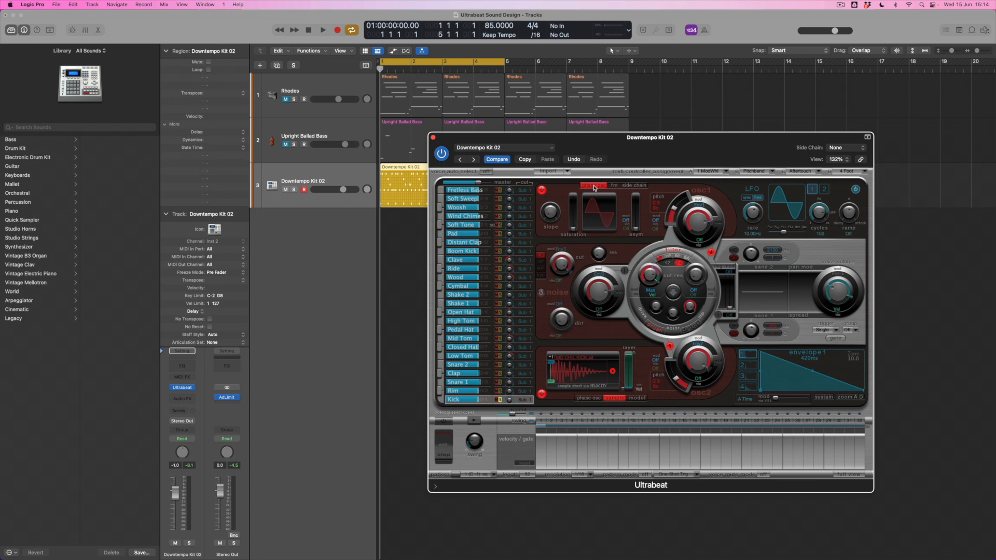
pyautogui.press('space')
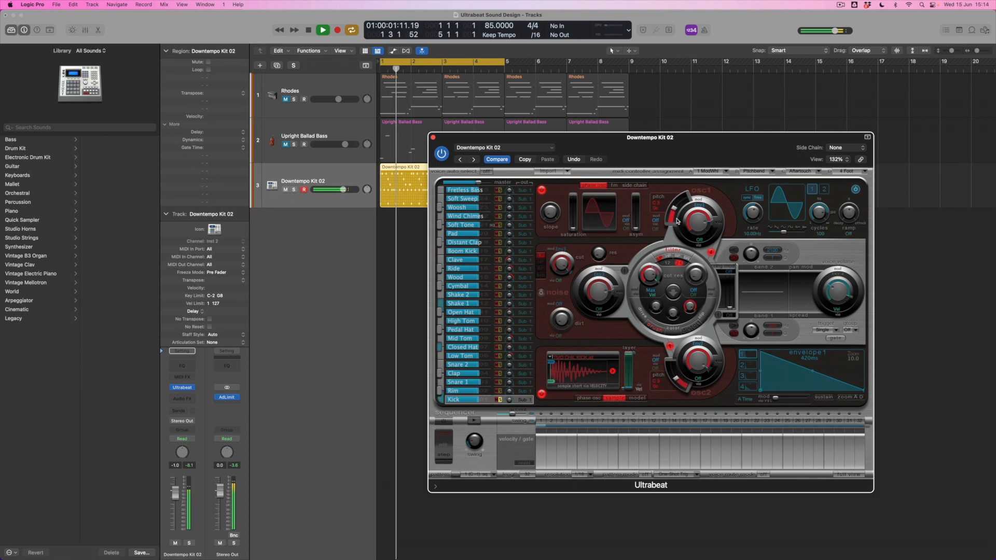
pyautogui.moveTo(674, 210); pyautogui.dragTo(674, 215)
pyautogui.moveTo(552, 212); pyautogui.dragTo(572, 220)
pyautogui.press('space')
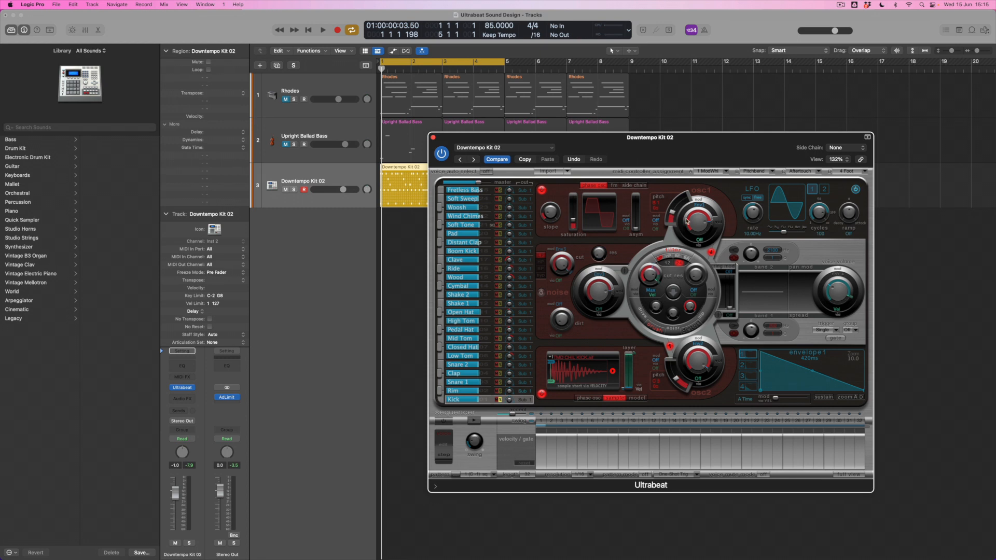
# - Adjust the Kick's oscillator 1 volume, assign Env2 as its modulation source, and start playback to hear it
pyautogui.moveTo(696, 217); pyautogui.dragTo(696, 239)
pyautogui.moveTo(709, 219); pyautogui.dragTo(705, 213)
pyautogui.moveTo(699, 225); pyautogui.dragTo(704, 212)
pyautogui.click(702, 206)
pyautogui.click(709, 216)
pyautogui.press('space')
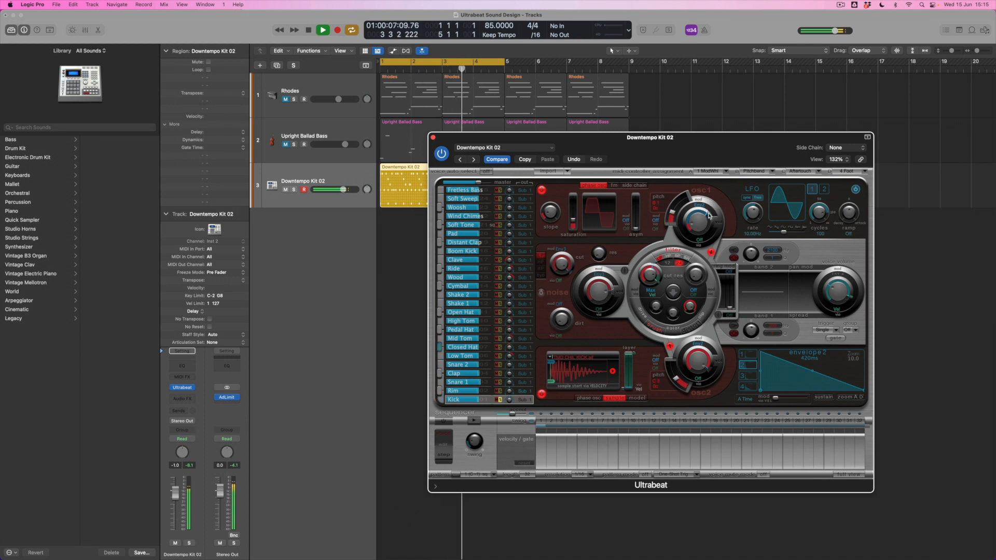
# - Refine the Kick's oscillator 1 pitch, slope and asymmetry during playback, ending with playback stopped
pyautogui.moveTo(672, 213); pyautogui.dragTo(672, 220)
pyautogui.moveTo(551, 210); pyautogui.dragTo(573, 213)
pyautogui.moveTo(637, 228); pyautogui.dragTo(636, 221)
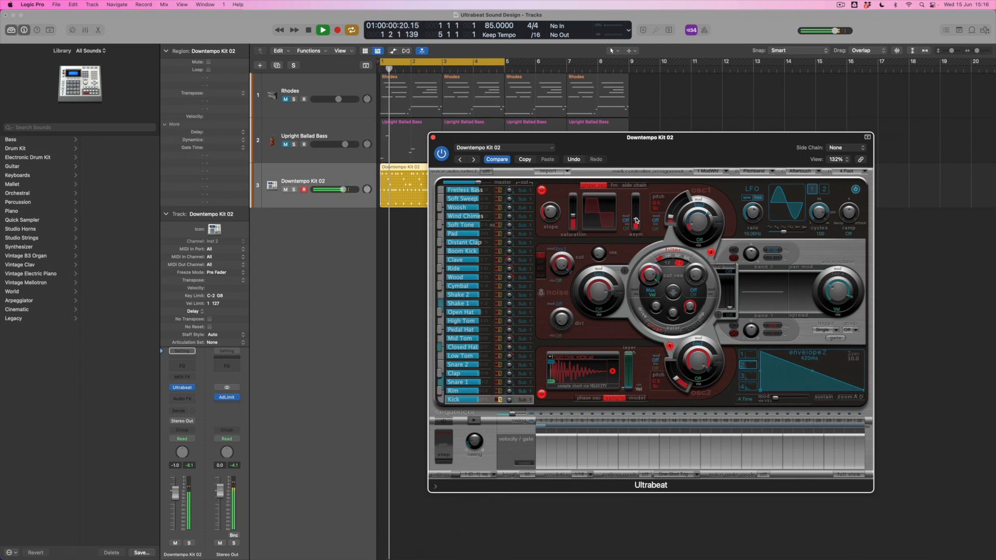
pyautogui.press('space')
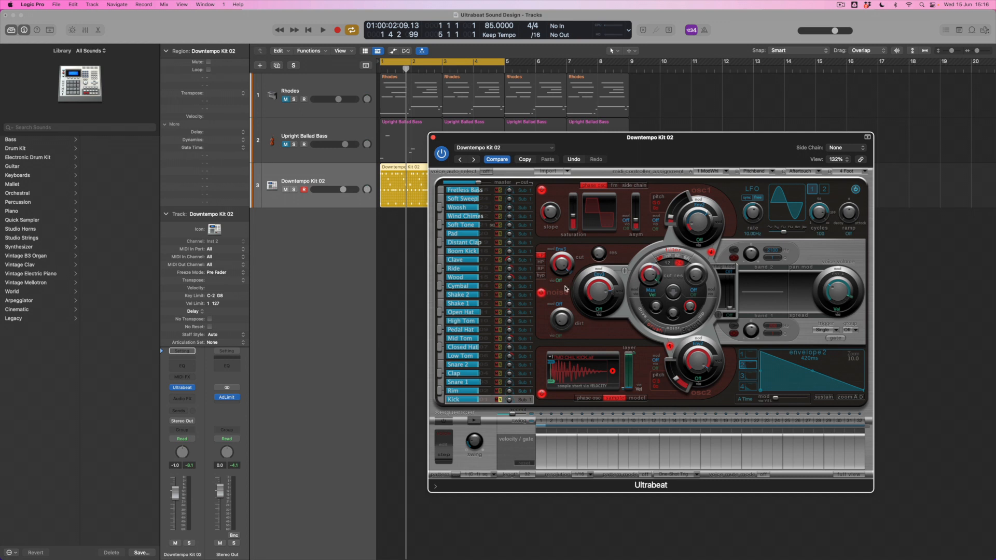
# - Modulate the Kick's noise generator volume with Env2 and balance the noise level against the playing loop
pyautogui.click(599, 275)
pyautogui.click(606, 268)
pyautogui.moveTo(597, 288)
pyautogui.mouseDown()
pyautogui.moveTo(596, 317)
pyautogui.moveTo(584, 292)
pyautogui.moveTo(609, 280)
pyautogui.mouseUp()
pyautogui.click(600, 294)
pyautogui.click(608, 282)
pyautogui.press('space')
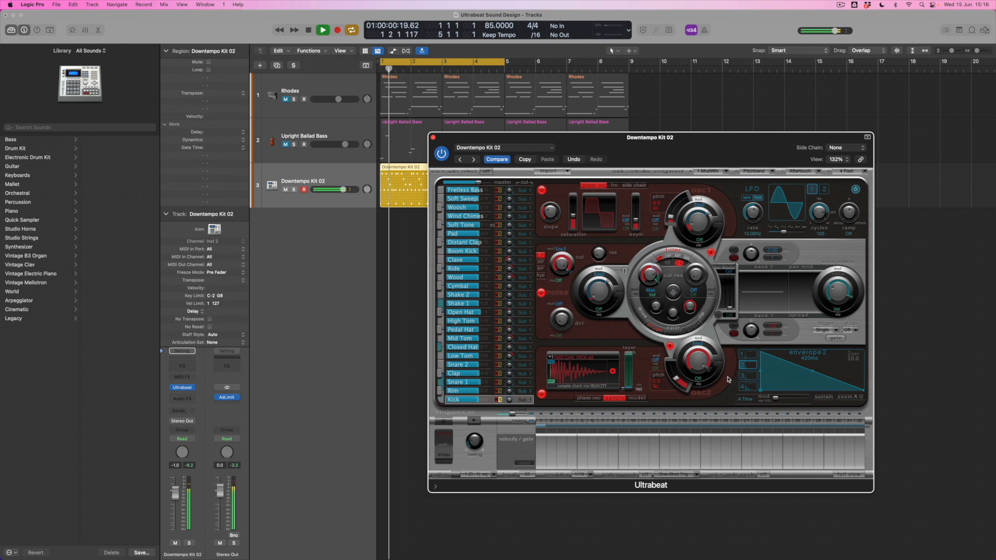
pyautogui.moveTo(607, 283); pyautogui.dragTo(594, 281)
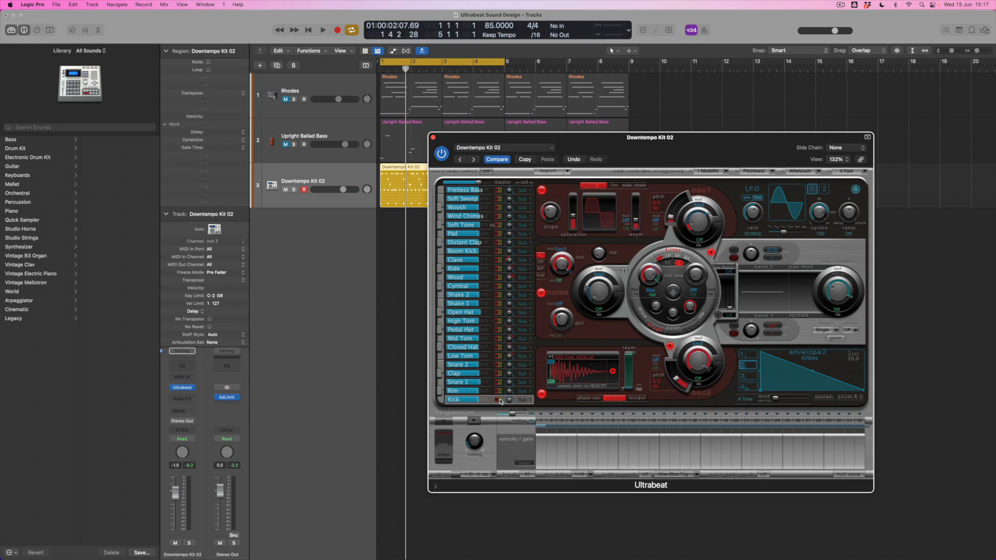
# - Select the Closed Hat drum voice and audition it in the loop
pyautogui.click(462, 348)
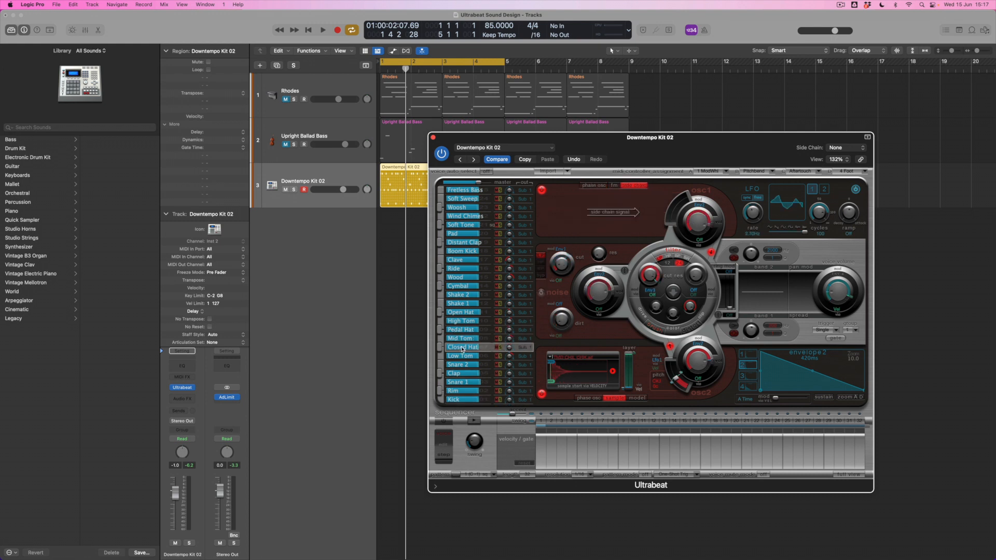
pyautogui.press('space')
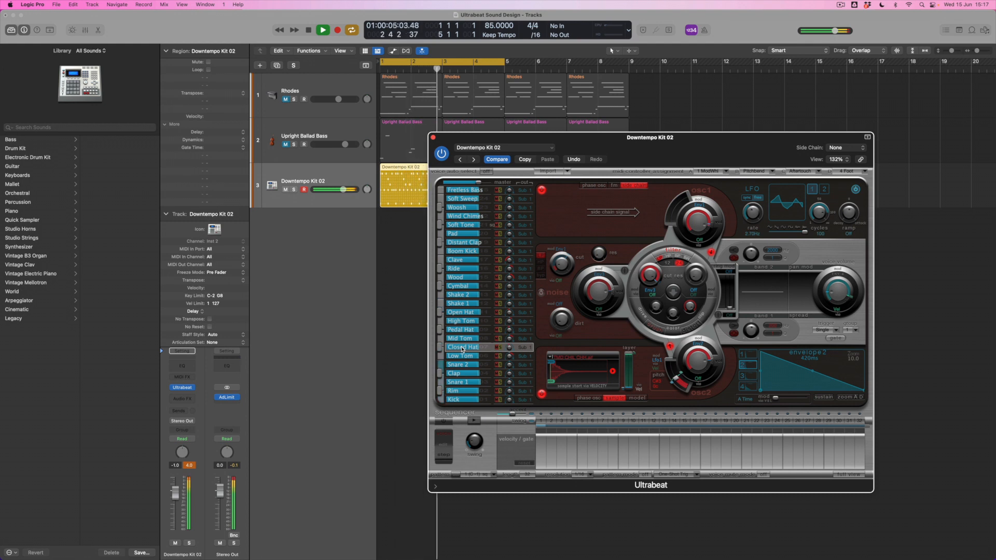
pyautogui.press('space')
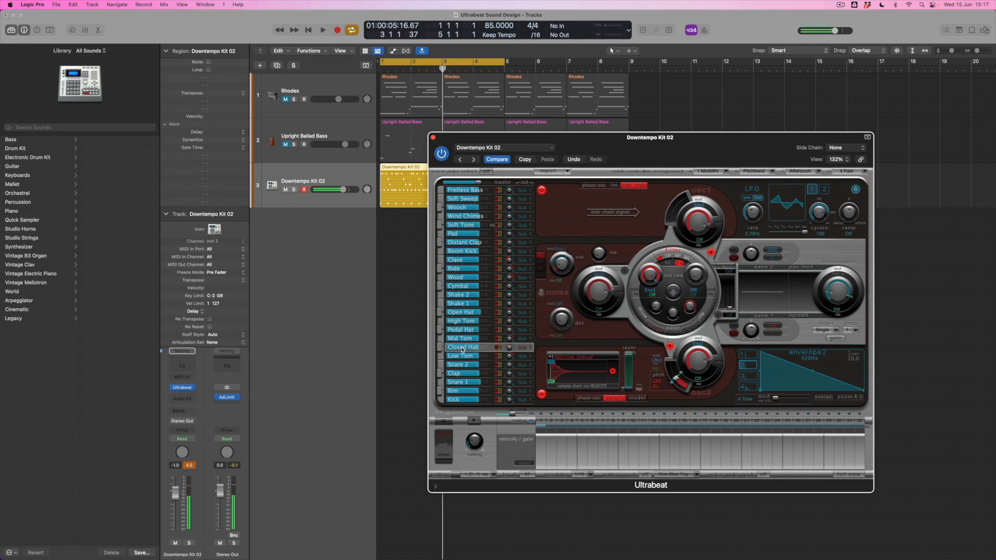
# - Try the Closed Hat with oscillator 1 in phase osc mode, audition it, and return the oscillator to side chain mode
pyautogui.click(594, 185)
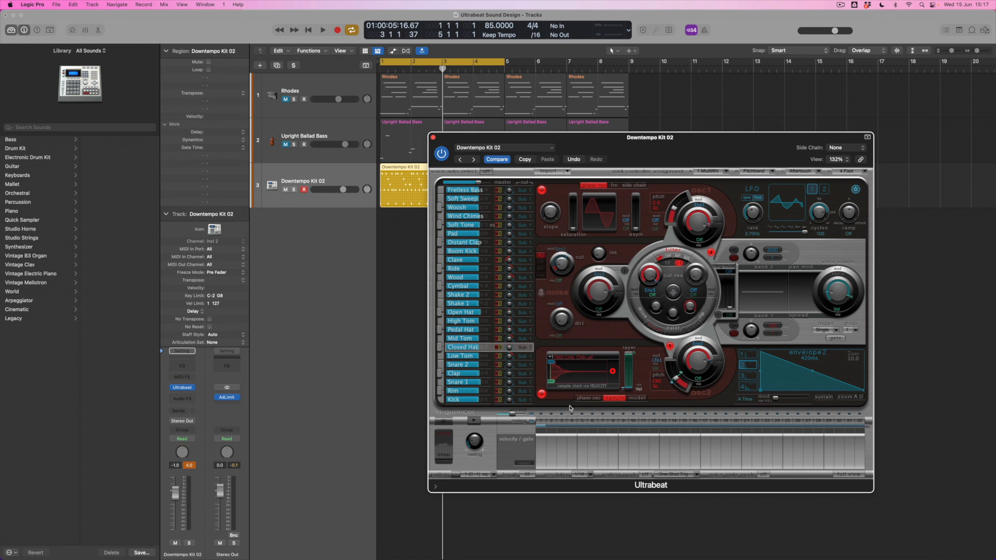
pyautogui.press('space')
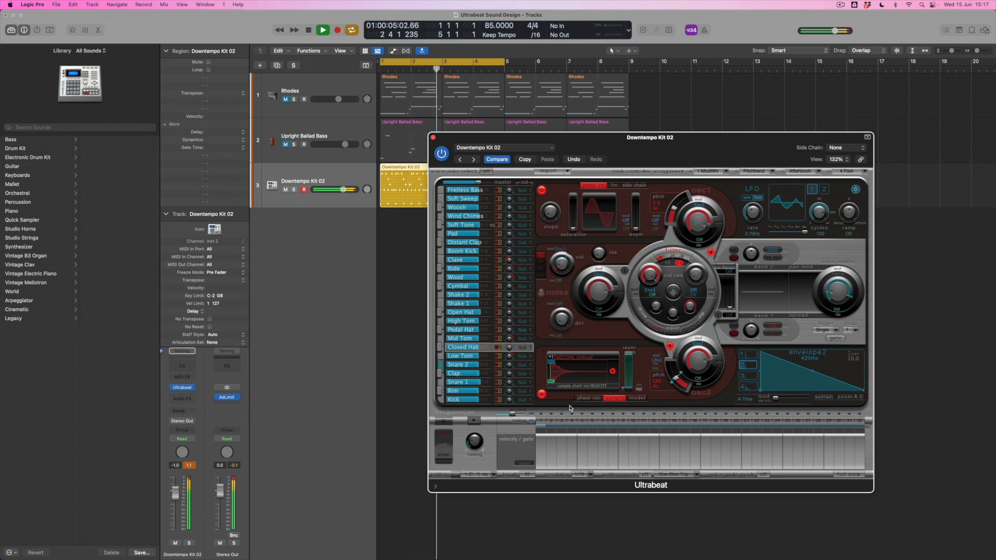
pyautogui.press('space')
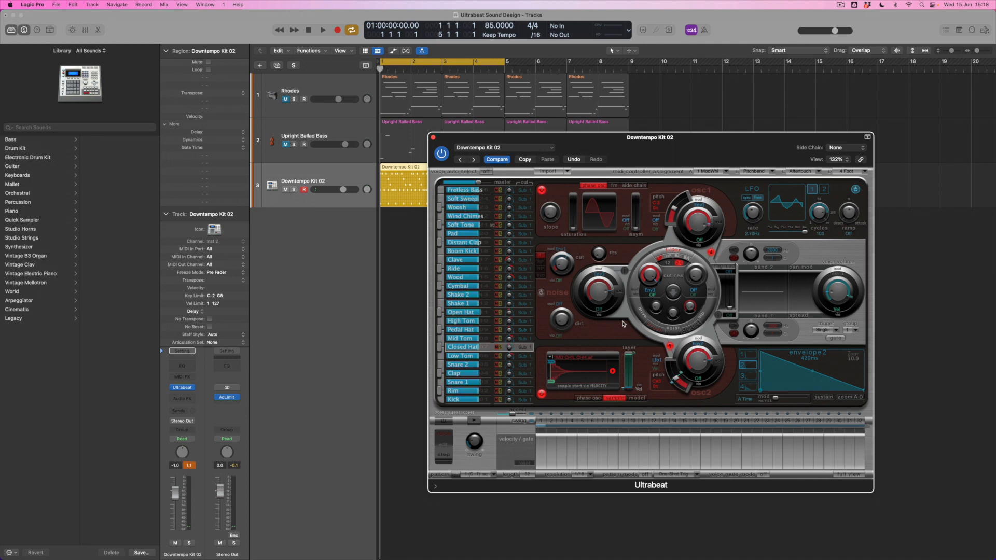
pyautogui.click(638, 186)
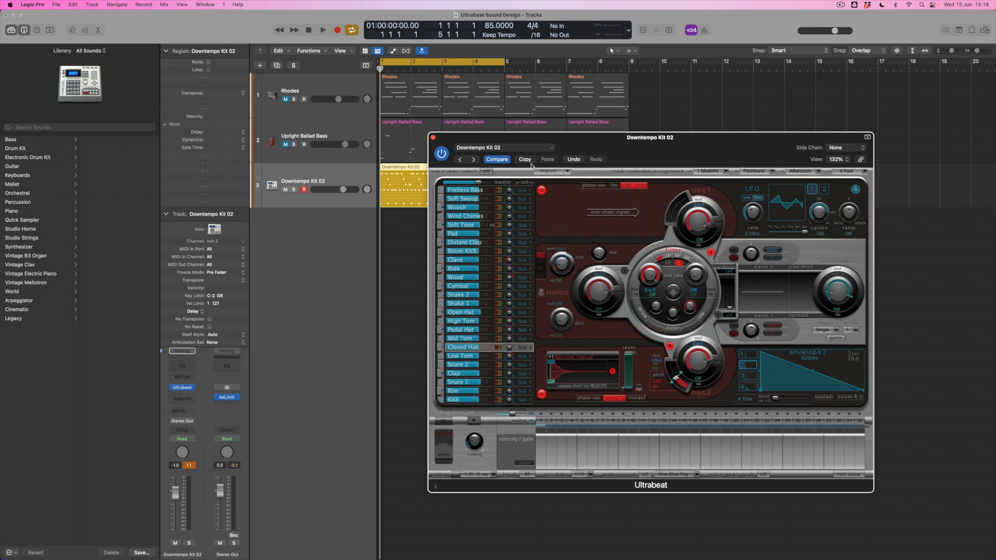
# - Unmute and select the Rhodes track, audition it with the drums, and set its output to No Output
pyautogui.click(285, 100)
pyautogui.click(317, 90)
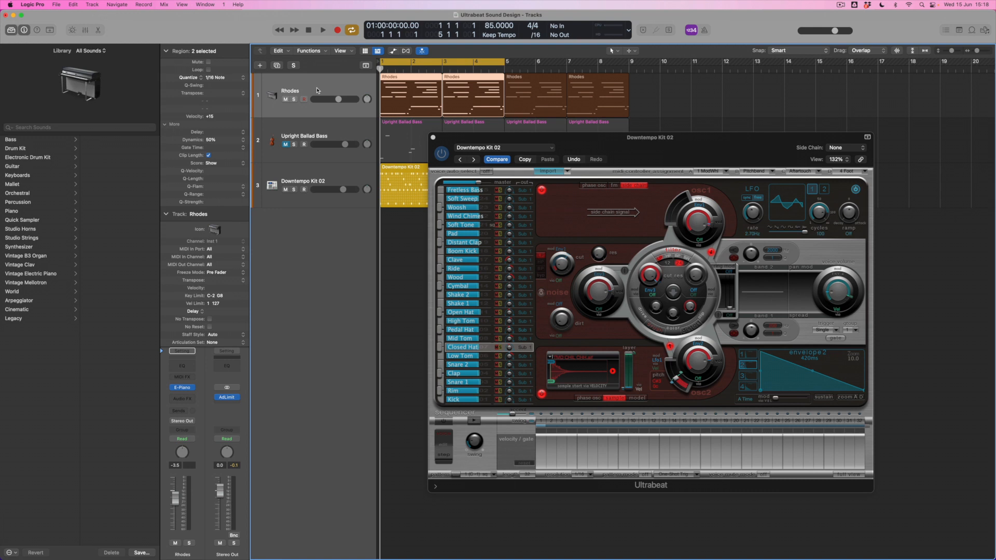
pyautogui.press('space')
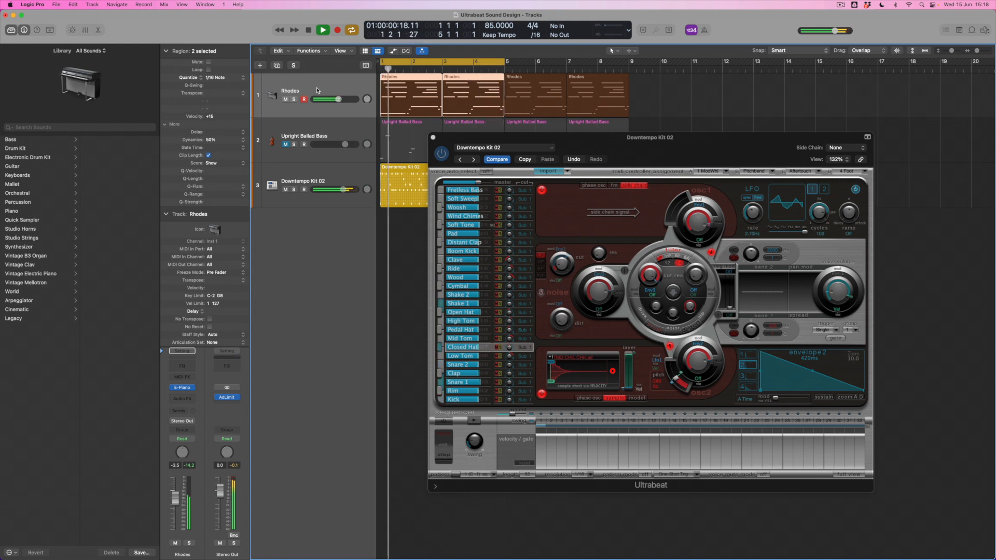
pyautogui.press('space')
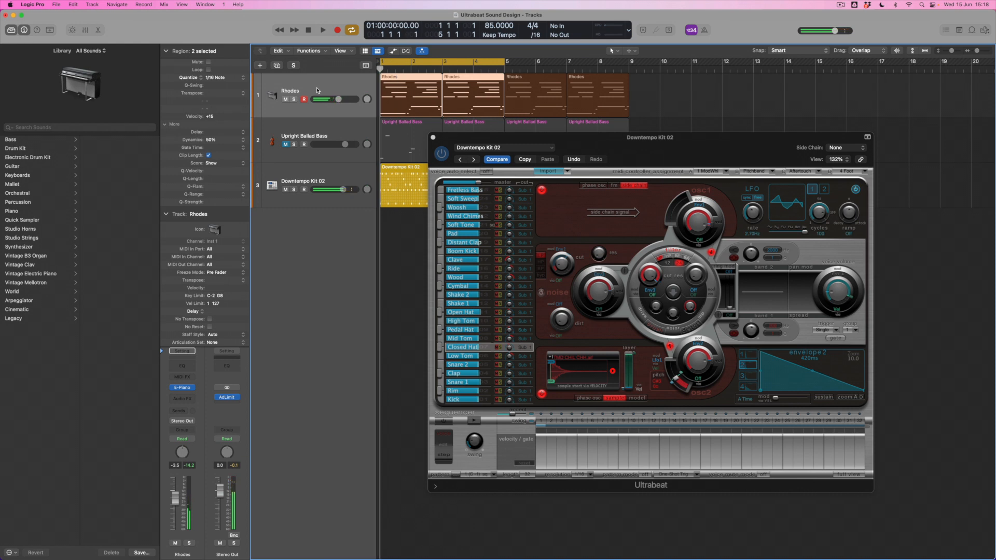
pyautogui.click(194, 422)
pyautogui.click(195, 434)
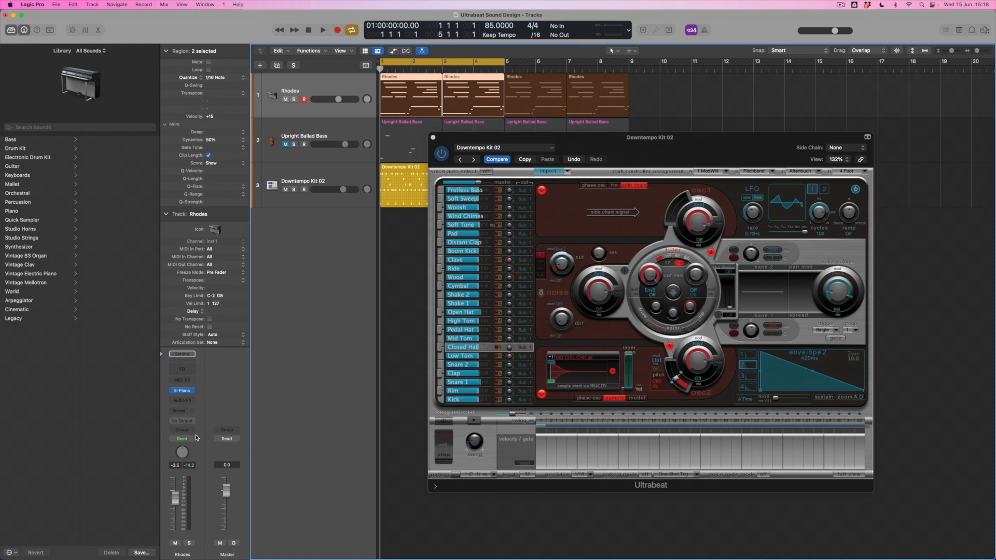
# - Choose Rhodes (Inst 1) as the drum kit's side chain source and audition the routing
pyautogui.click(848, 150)
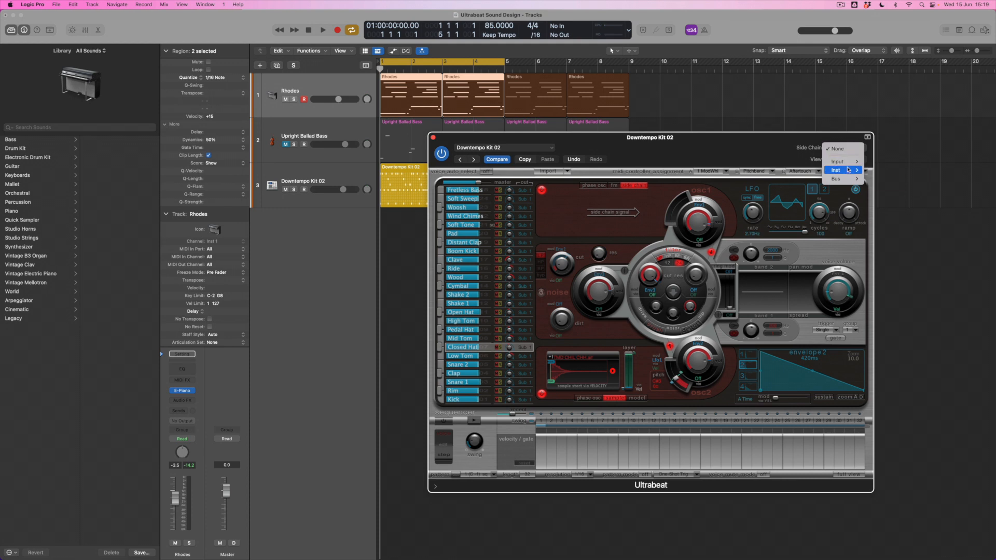
pyautogui.moveTo(847, 170)
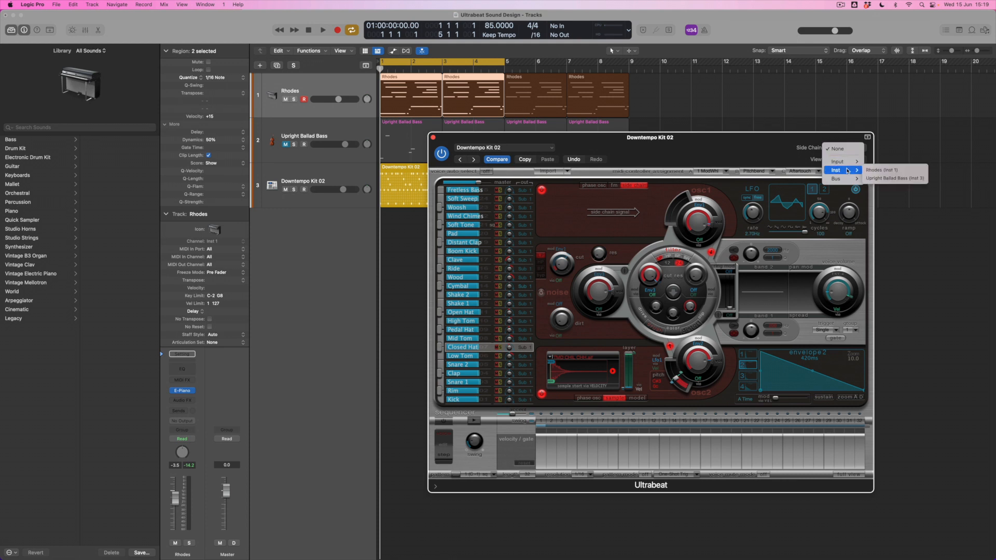
pyautogui.click(894, 171)
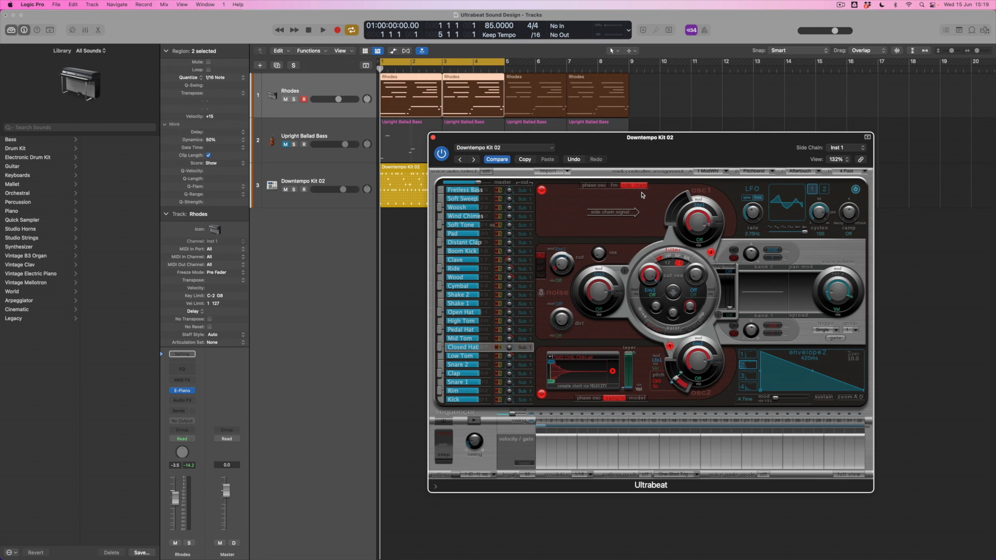
pyautogui.press('space')
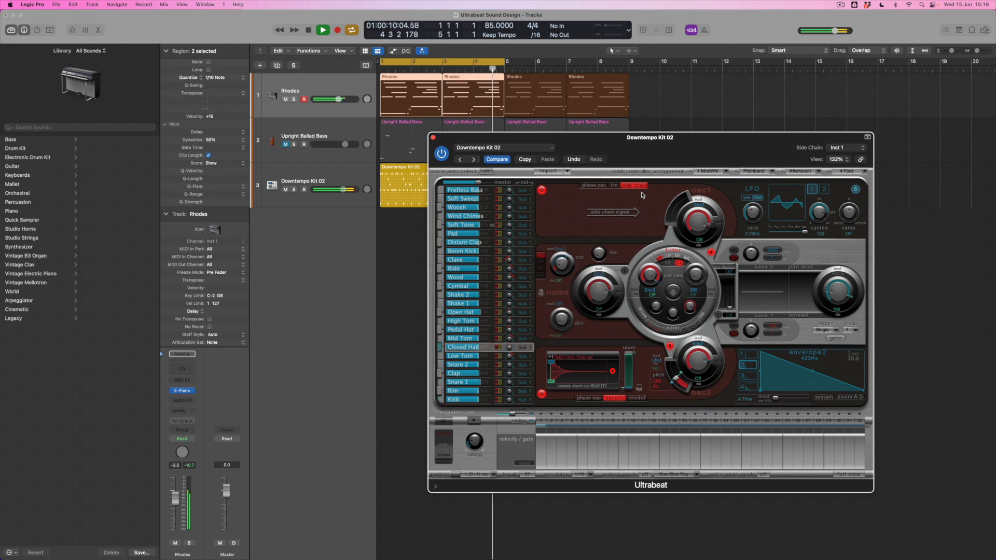
pyautogui.press('space')
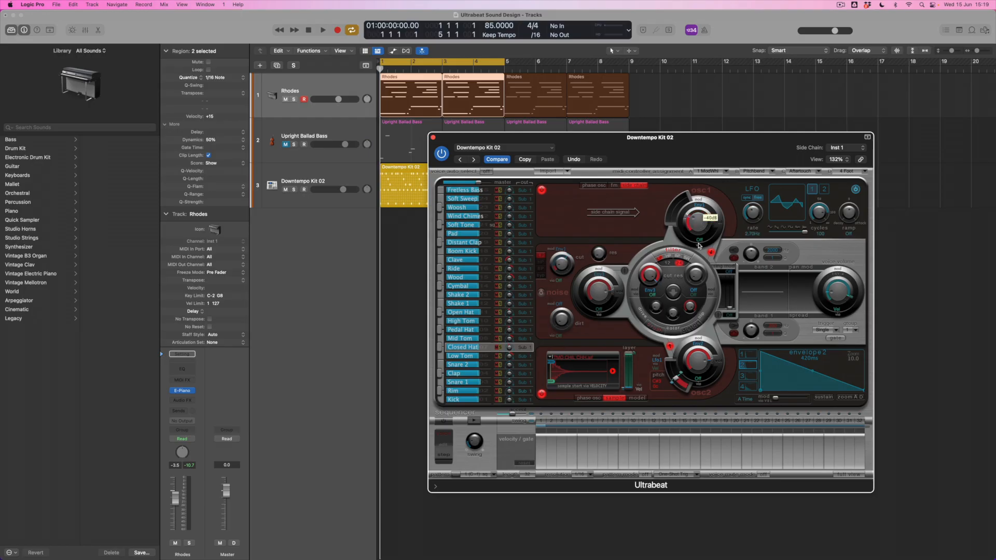
# - Assign Env2 to modulate the Closed Hat's oscillator 1 volume, adjust the modulation amount, and start playback
pyautogui.click(700, 206)
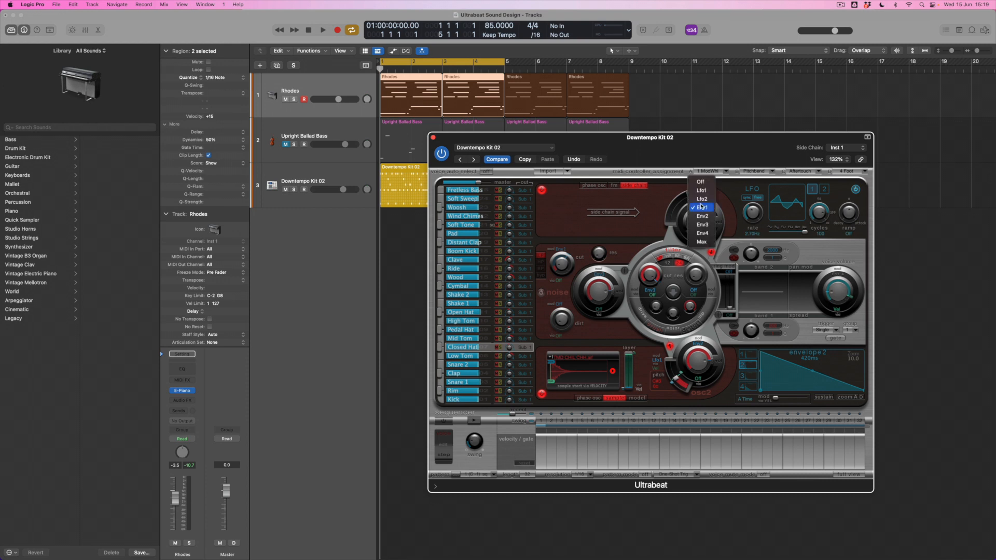
pyautogui.click(707, 216)
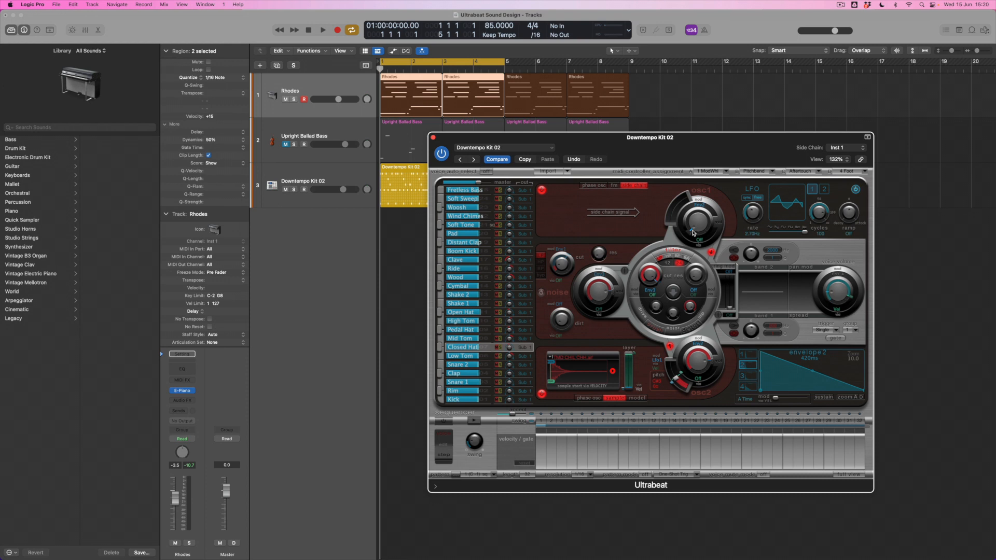
pyautogui.moveTo(691, 232); pyautogui.dragTo(701, 210)
pyautogui.press('space')
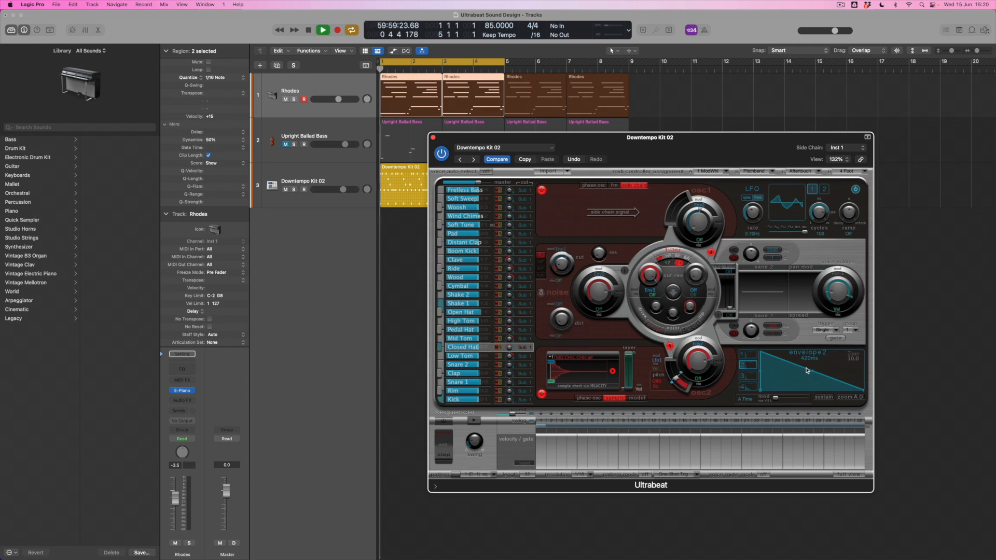
# - Curve envelope 2's decay segment and shorten the decay to 160 ms for the Closed Hat
pyautogui.moveTo(709, 221)
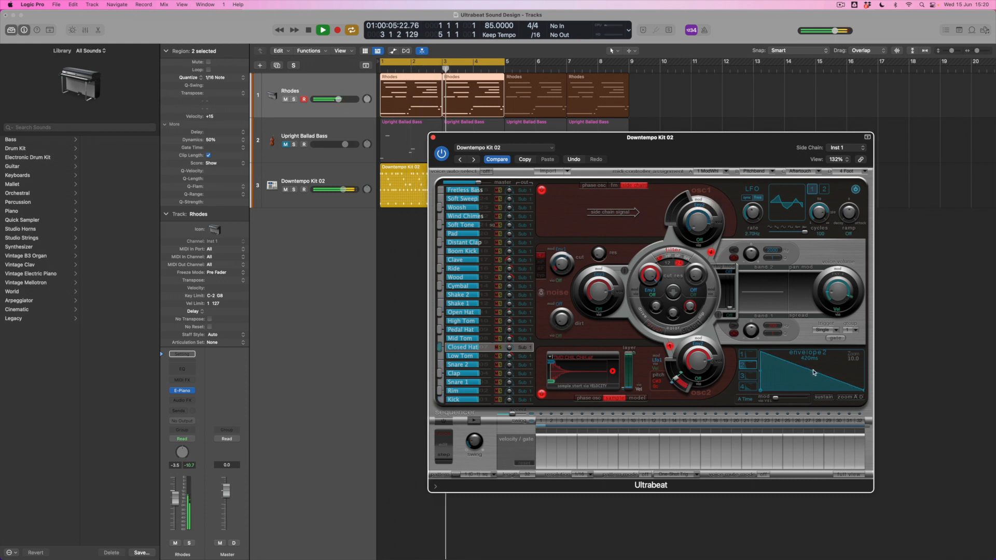
pyautogui.moveTo(852, 386); pyautogui.dragTo(809, 357)
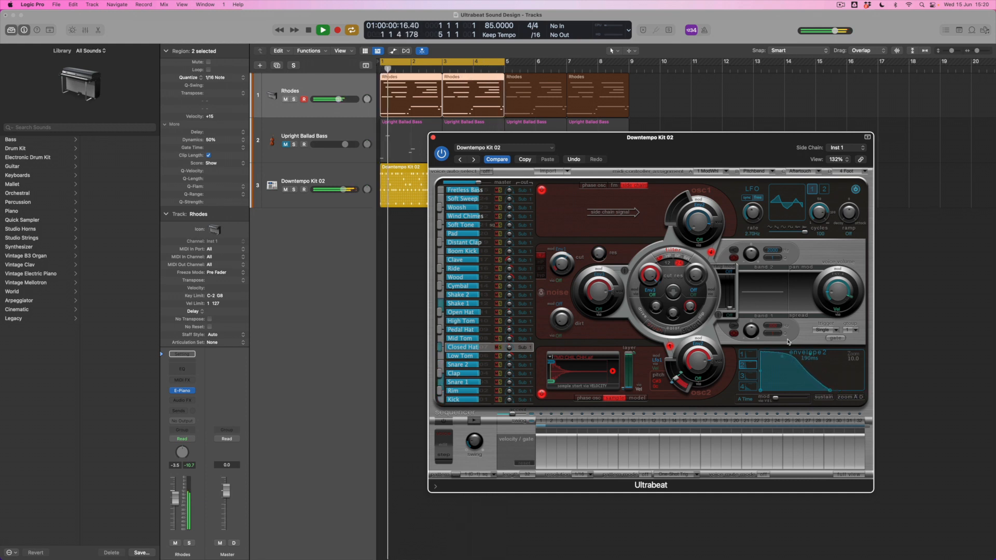
pyautogui.scroll(1, 708, 230)
pyautogui.scroll(-1, 709, 231)
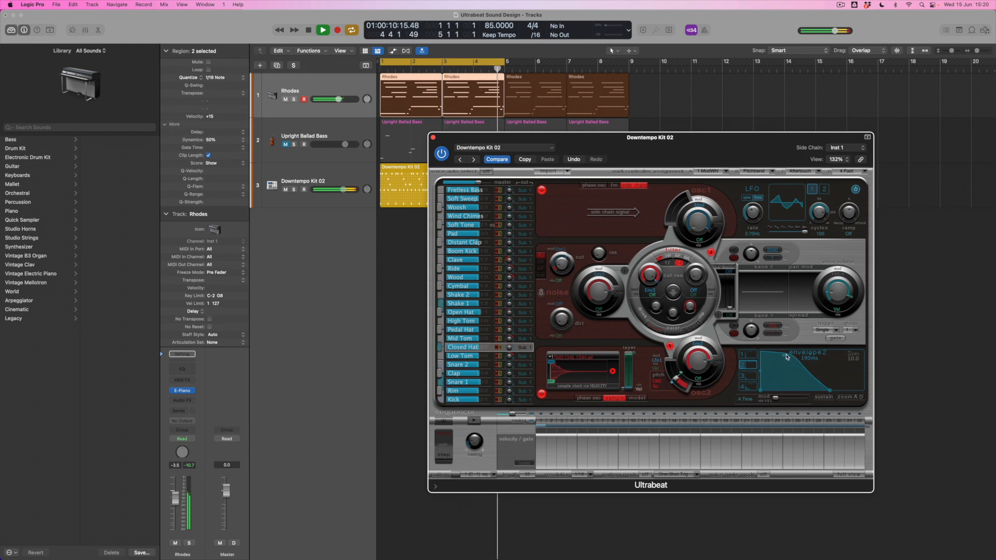
pyautogui.moveTo(829, 392); pyautogui.dragTo(828, 392)
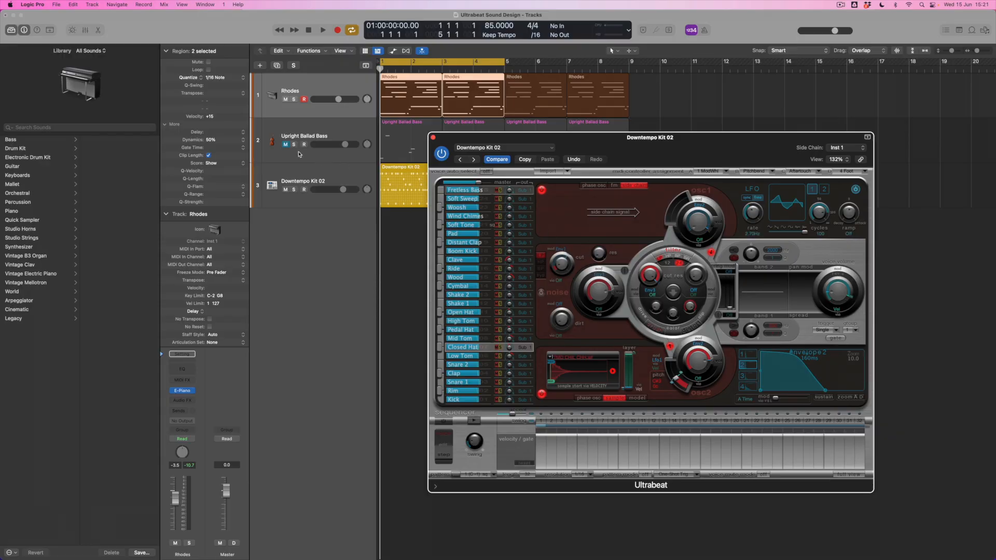
# - Unmute the Upright Ballad Bass track and fine-tune the Closed Hat's envelope 2 decay to 160 ms during playback
pyautogui.click(285, 144)
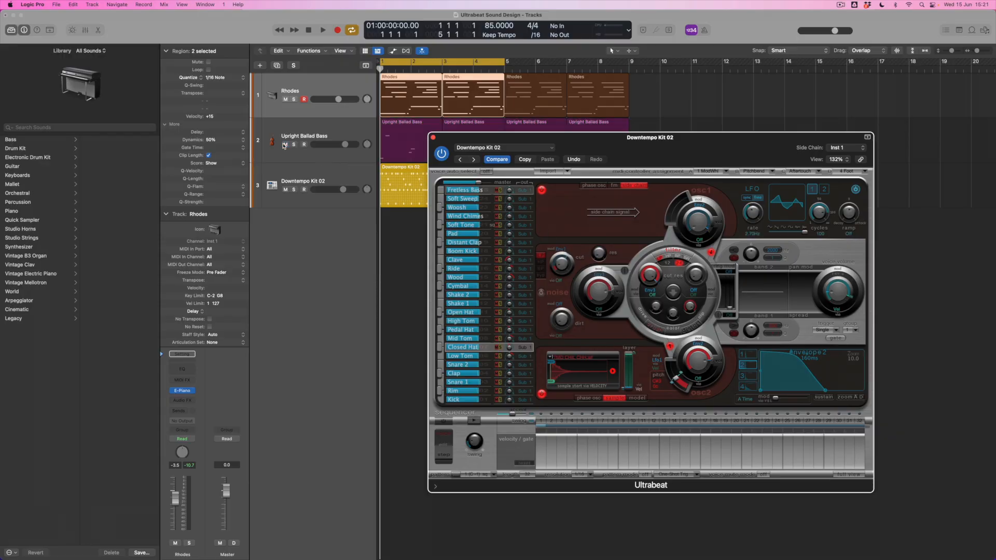
pyautogui.press('space')
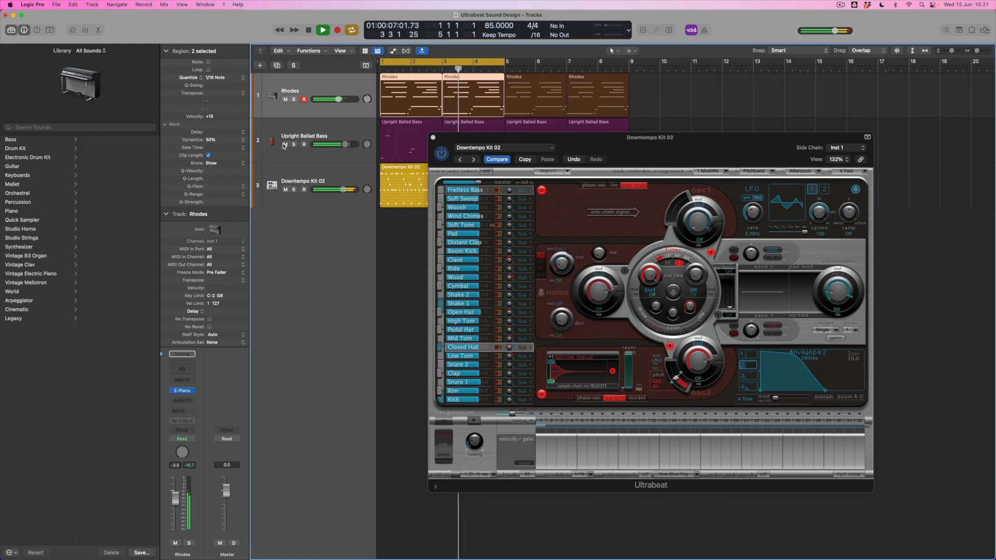
pyautogui.moveTo(827, 392); pyautogui.dragTo(831, 394)
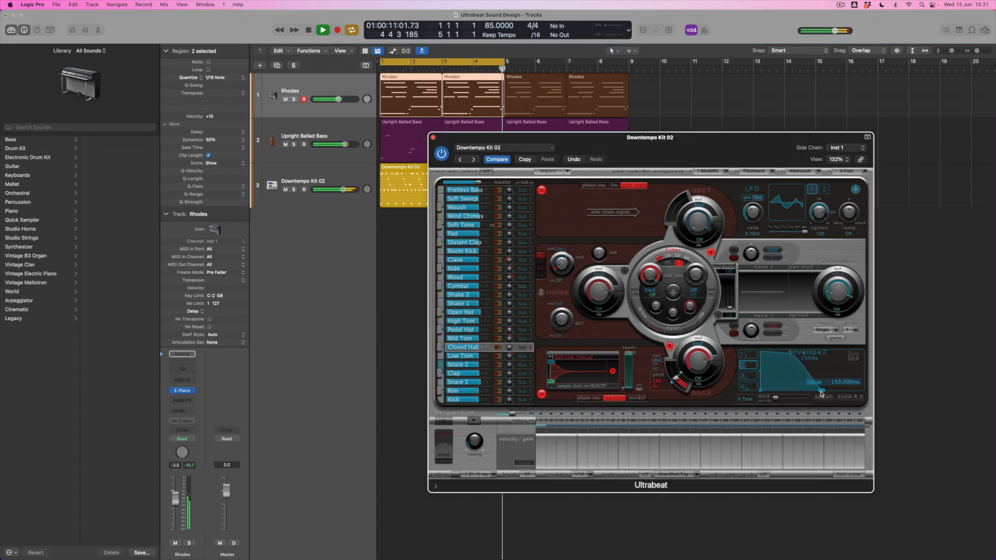
pyautogui.moveTo(815, 394); pyautogui.dragTo(841, 394)
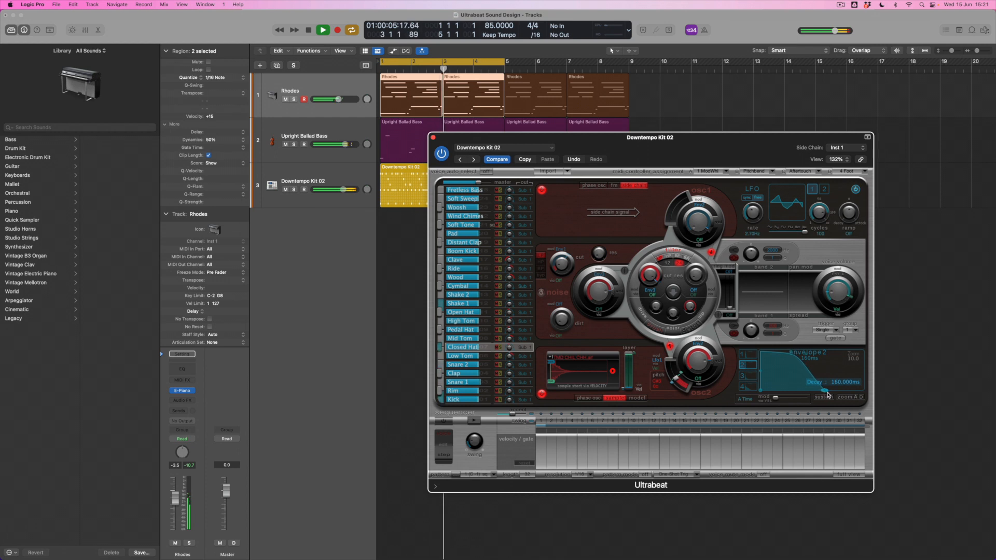